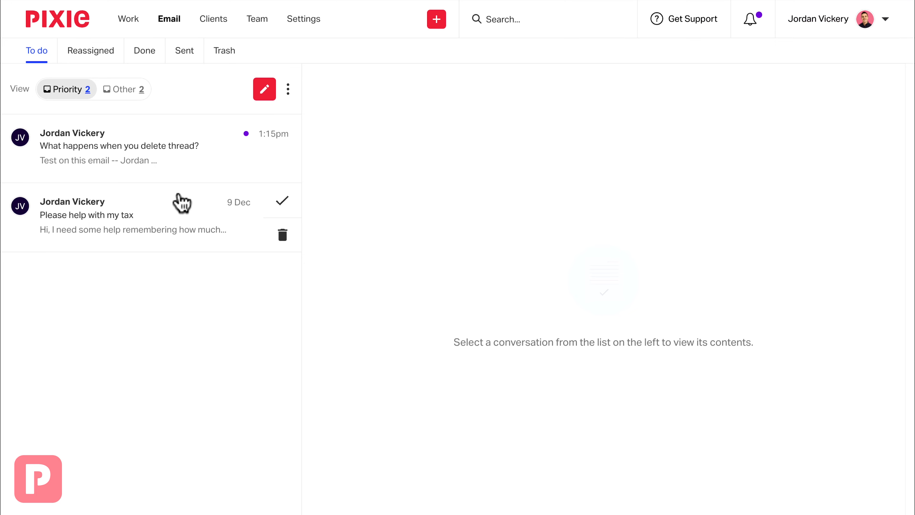
# - Open the received emails of client Usepixie Software Uk Ltd and view the "What happens when you mark this as done?" thread
pyautogui.click(218, 22)
pyautogui.scroll(-1, 144, 292)
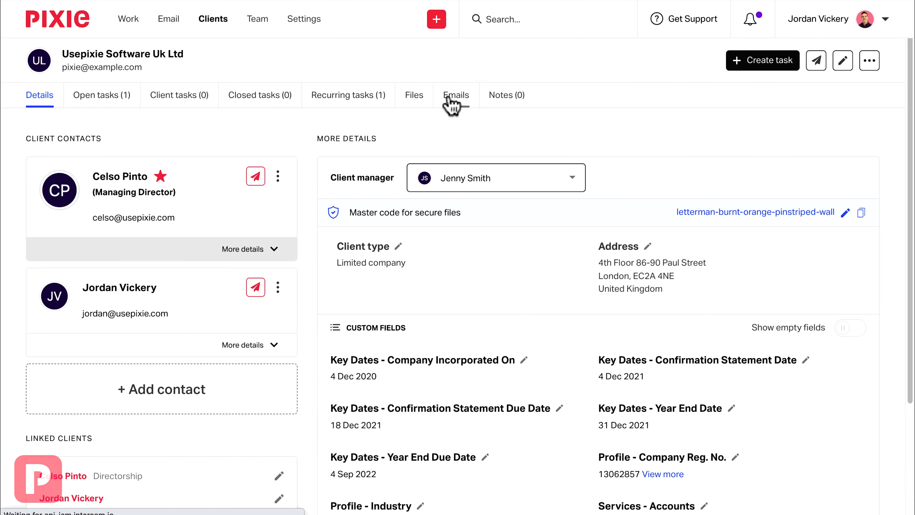
pyautogui.click(450, 102)
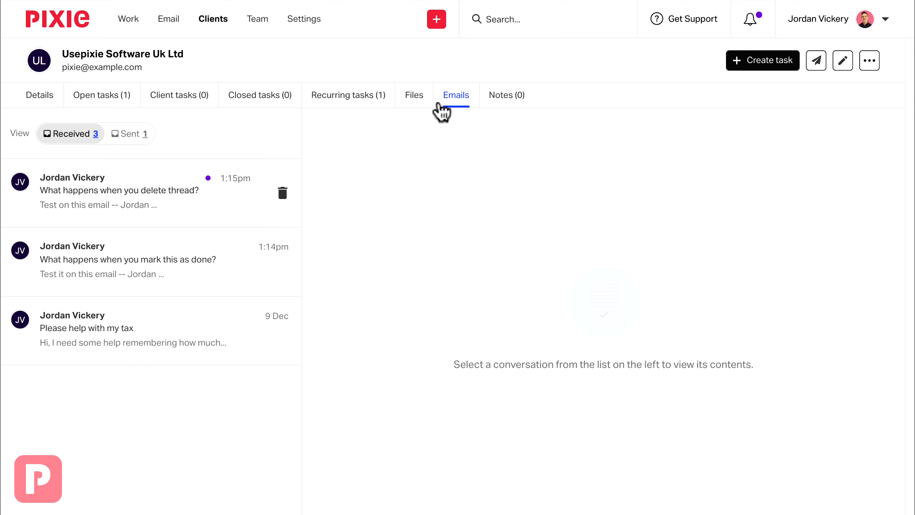
pyautogui.click(169, 280)
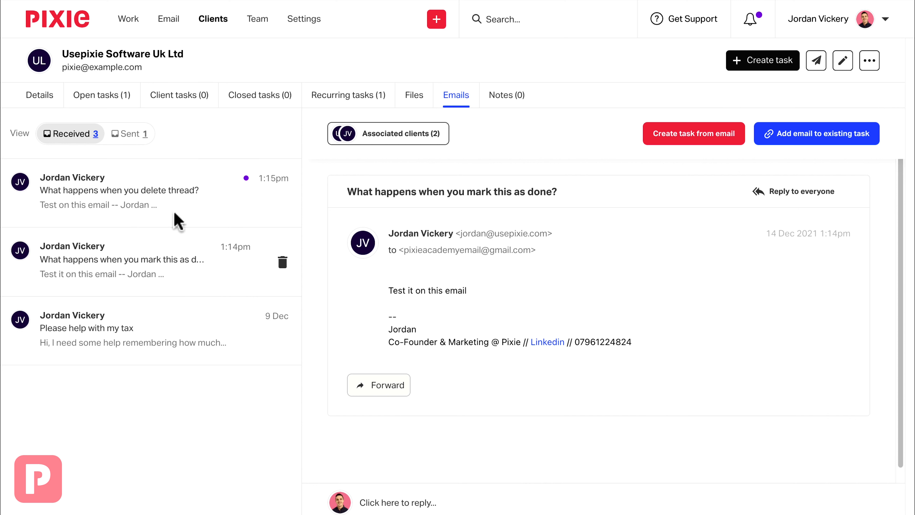
# - Delete the "What happens when you delete thread?" email from the Priority inbox after opening it
pyautogui.click(170, 20)
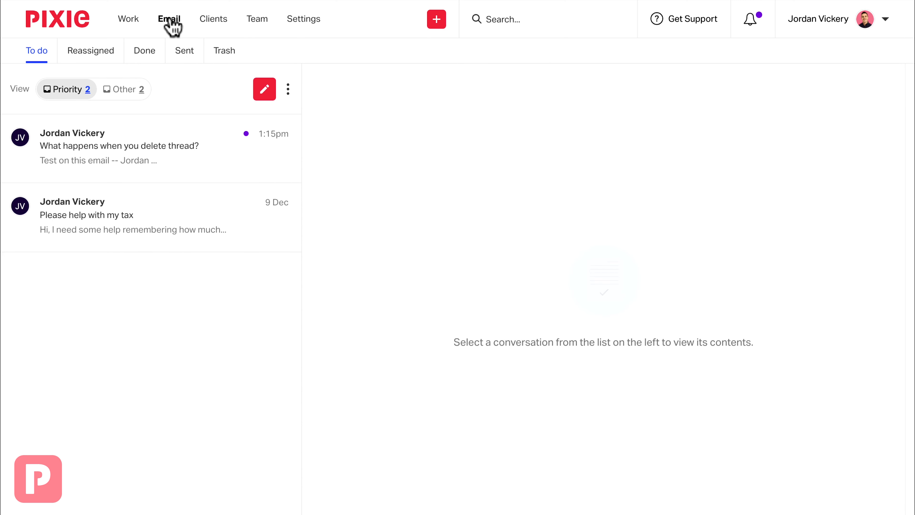
pyautogui.moveTo(196, 172)
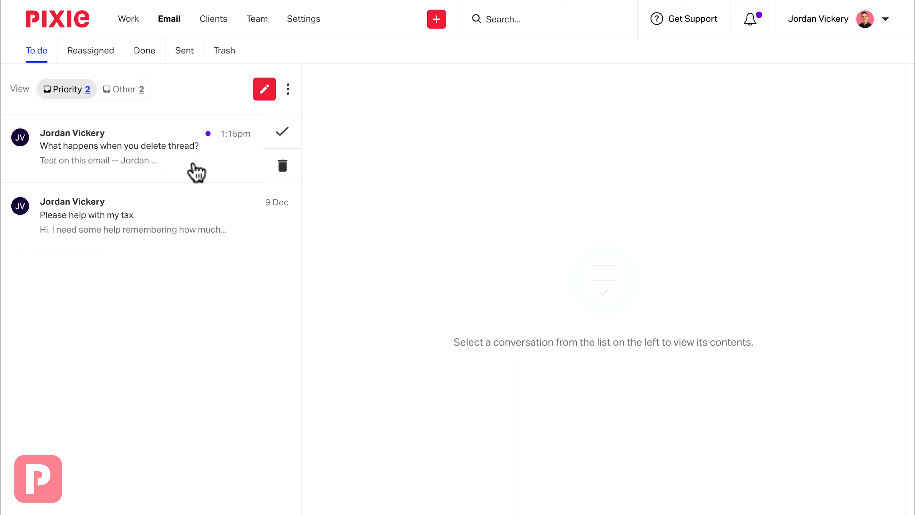
pyautogui.click(197, 172)
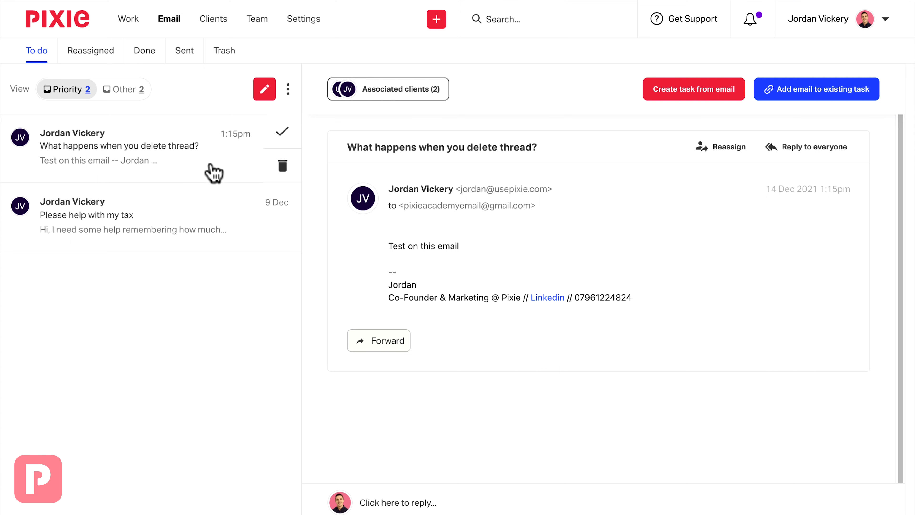
pyautogui.click(283, 167)
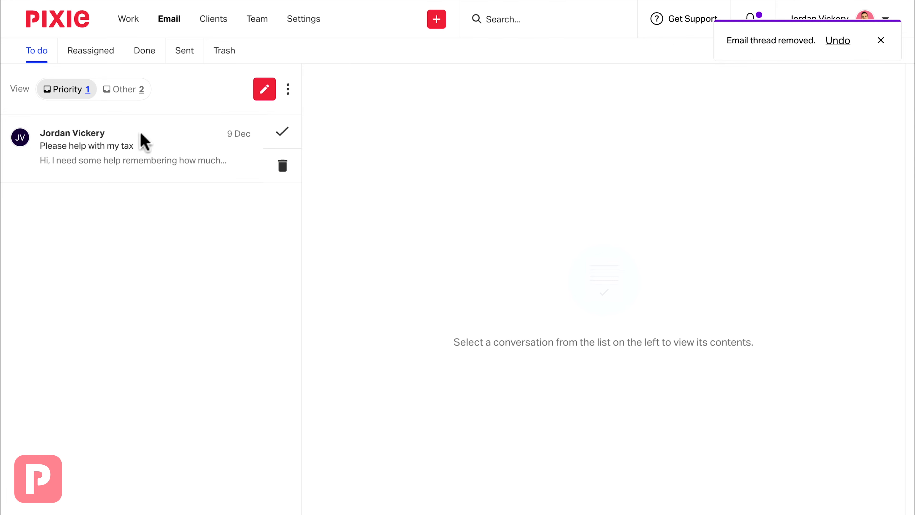
# - Check the received emails of Usepixie Software Uk Ltd, view the "What happens when you mark this as done?" thread and return to the inbox
pyautogui.click(208, 22)
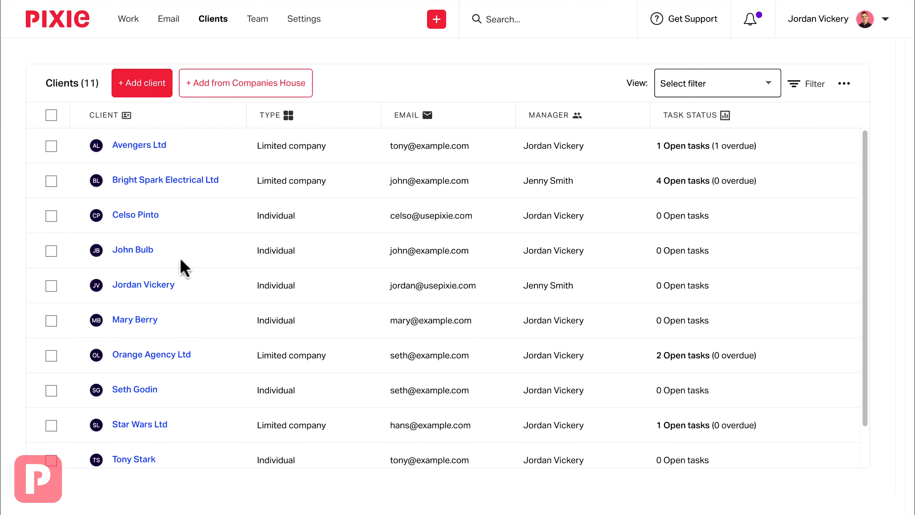
pyautogui.scroll(-2, 179, 266)
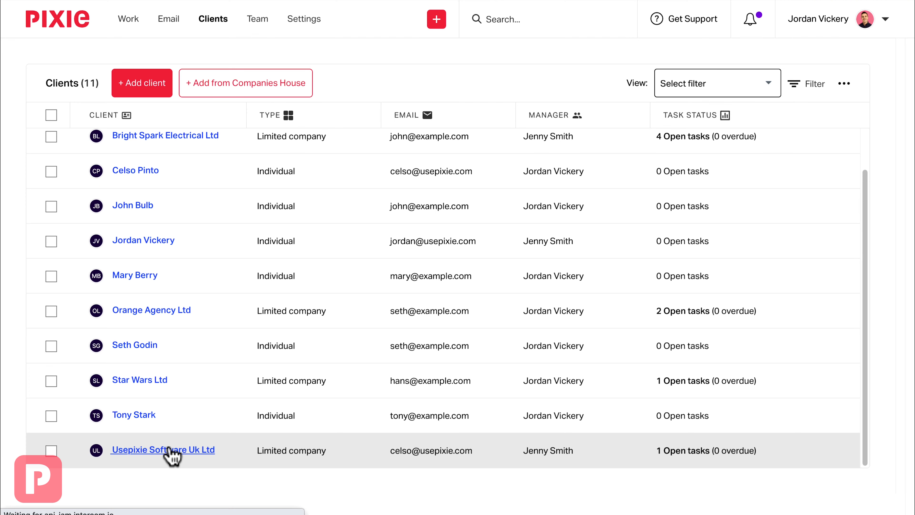
pyautogui.click(170, 449)
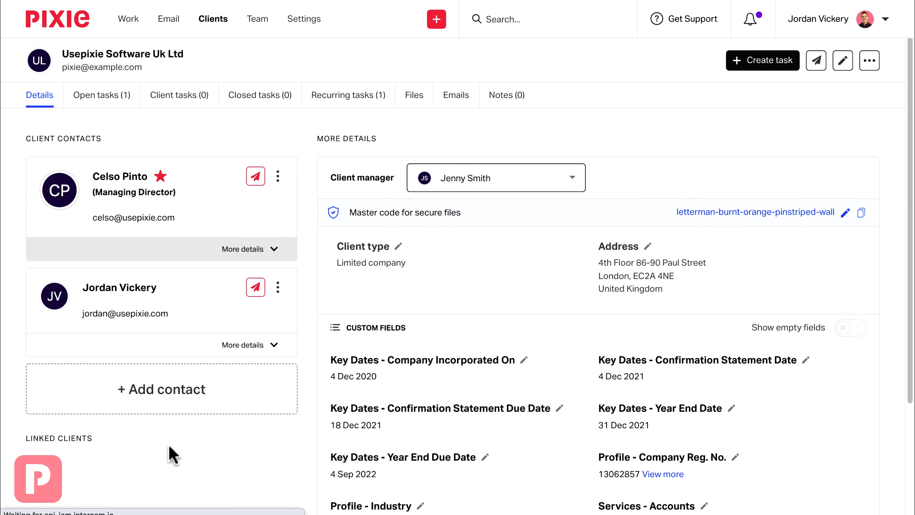
pyautogui.click(452, 96)
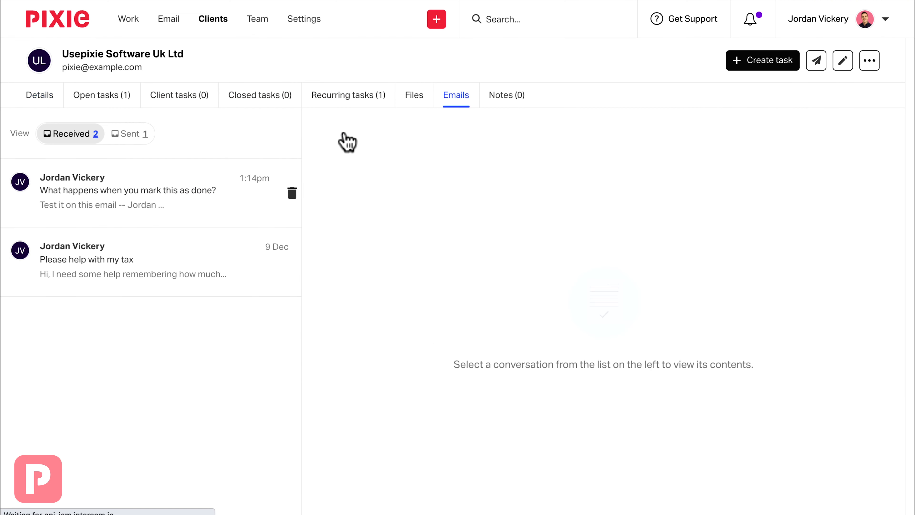
pyautogui.click(153, 198)
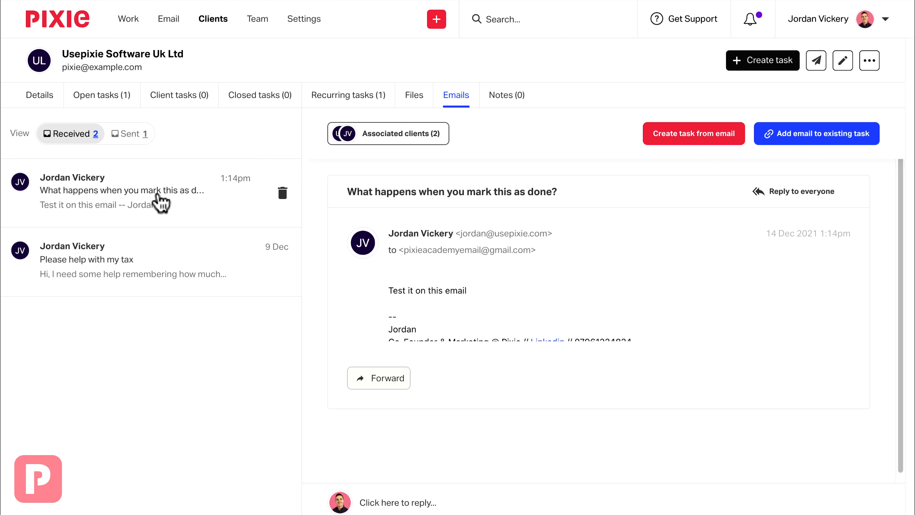
pyautogui.click(167, 21)
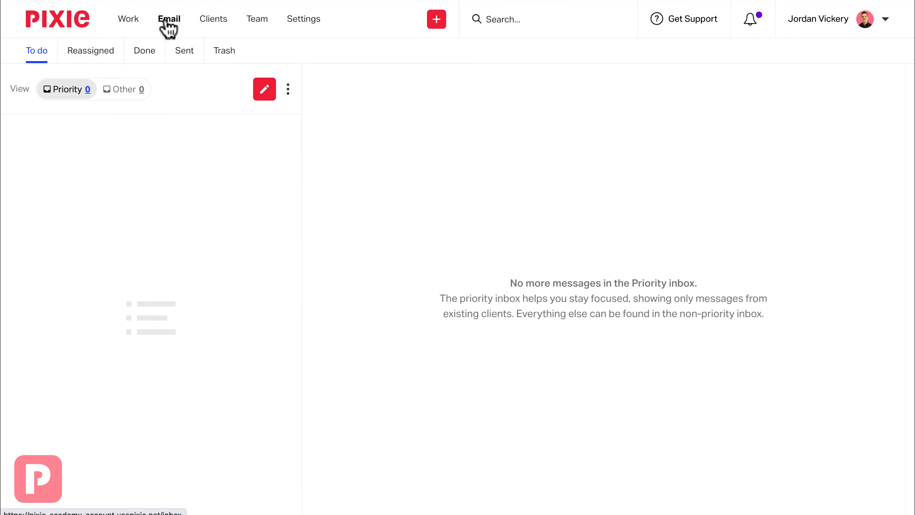
pyautogui.moveTo(283, 132)
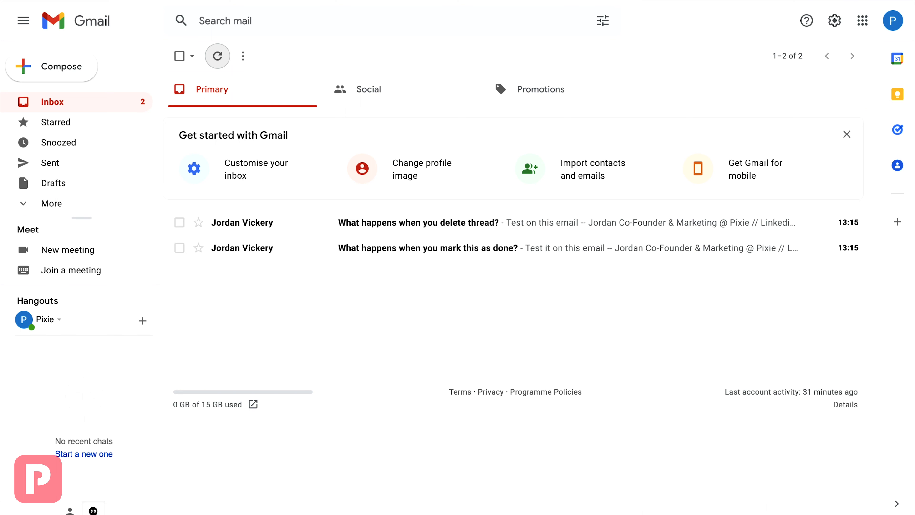
# - Reload the Gmail inbox and check the All Mail folder for the completed and deleted threads
pyautogui.click(54, 1)
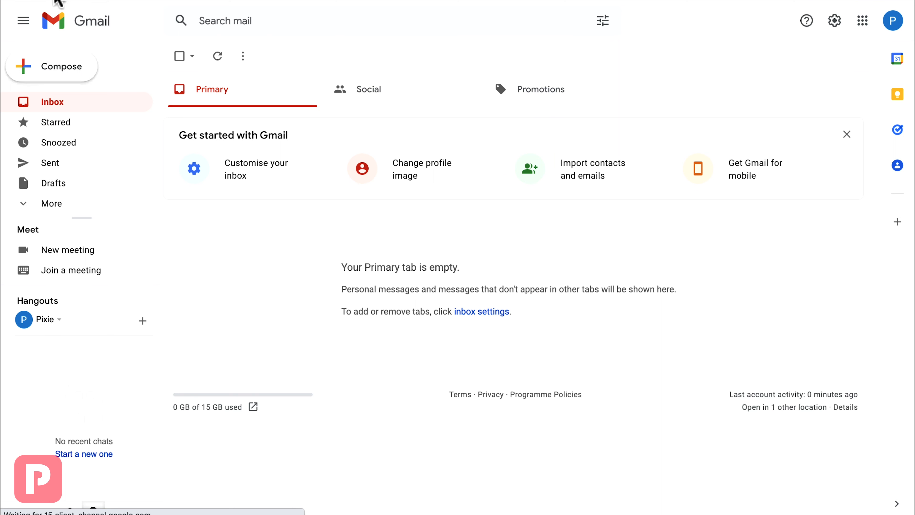
pyautogui.click(60, 206)
pyautogui.scroll(-3, 75, 198)
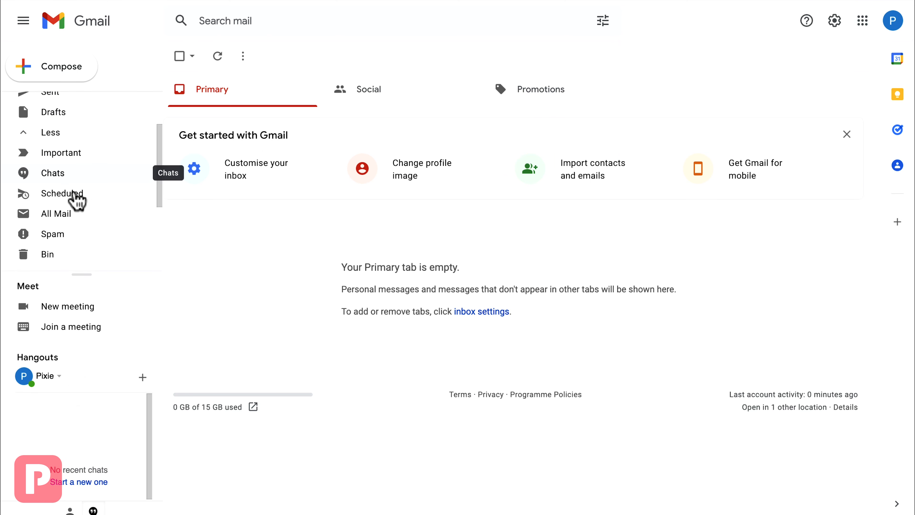
pyautogui.click(74, 195)
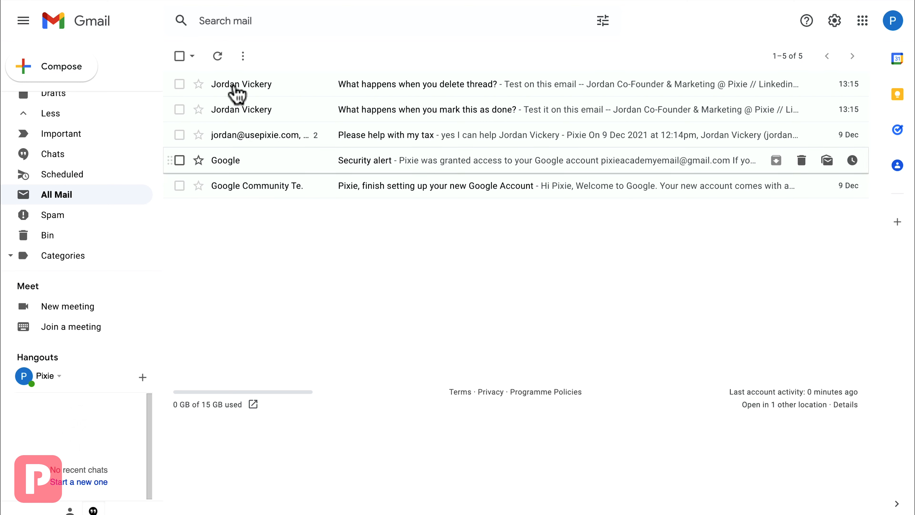
pyautogui.moveTo(236, 92)
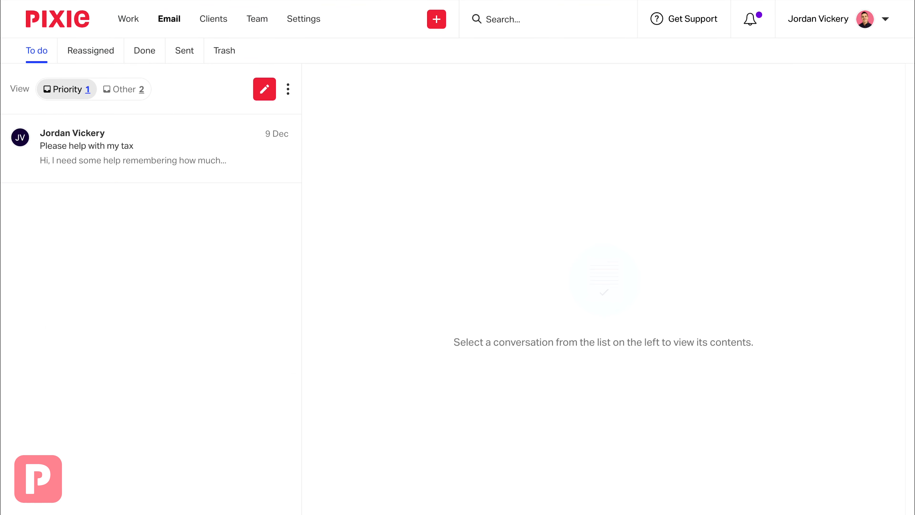
# - Switch back to Pixie and view the options for clearing the priority and other inboxes without applying either
pyautogui.moveTo(176, 153)
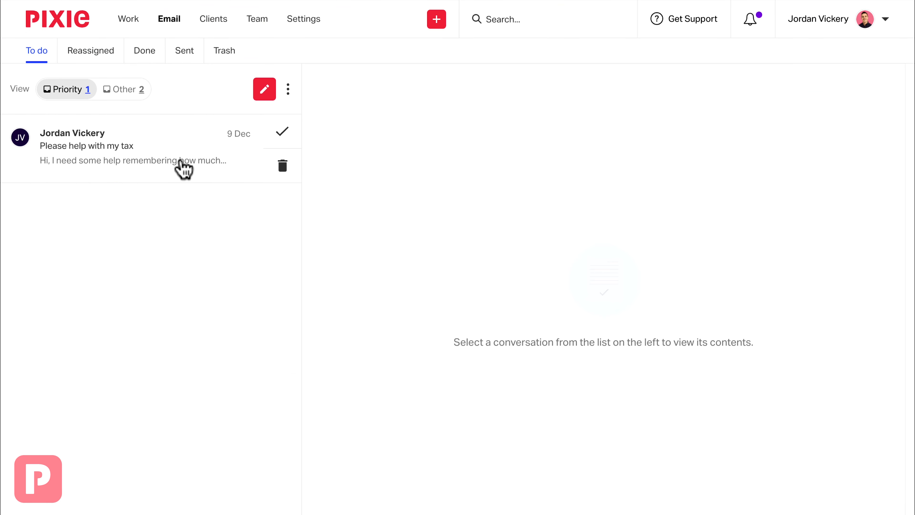
pyautogui.click(288, 90)
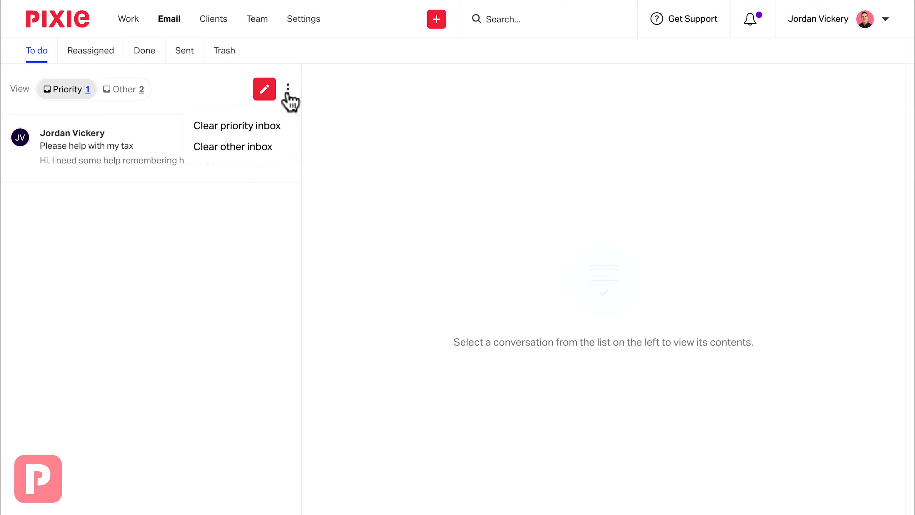
pyautogui.click(173, 233)
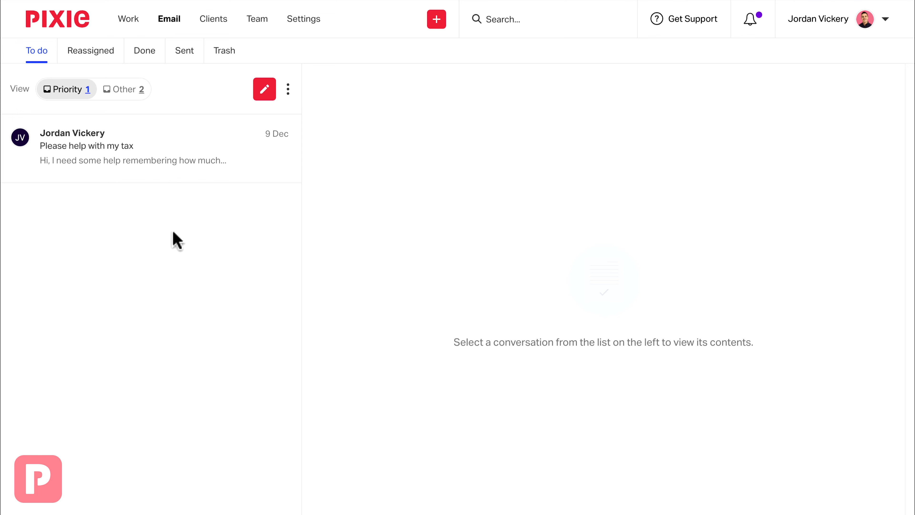
# - Reassign the "Please help with my tax" email to the other team member
pyautogui.click(165, 164)
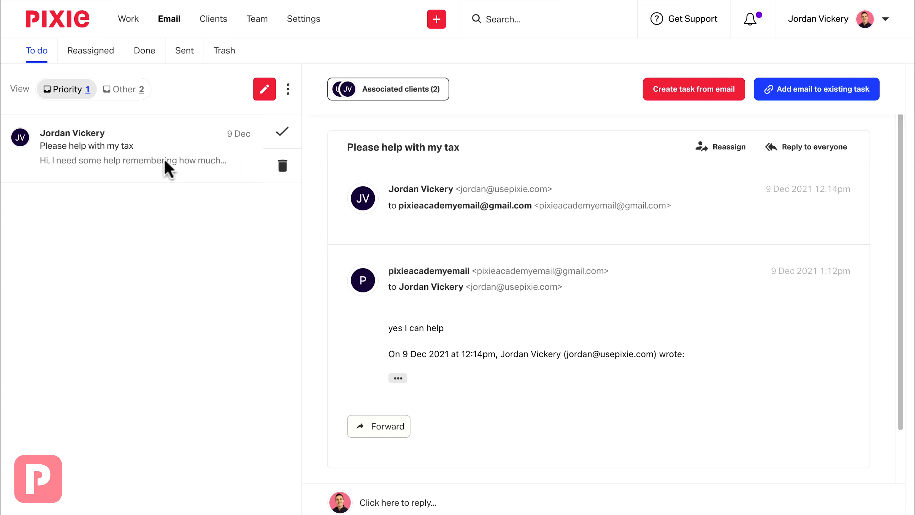
pyautogui.click(720, 147)
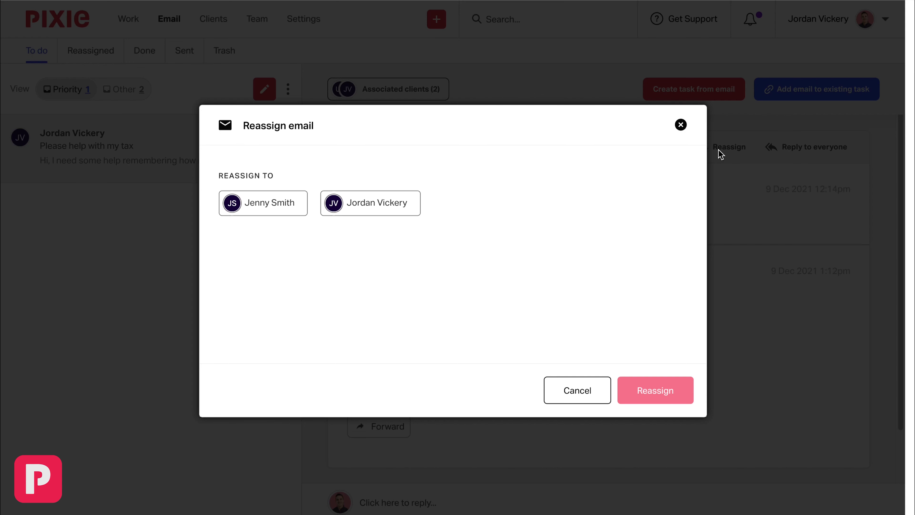
pyautogui.click(275, 203)
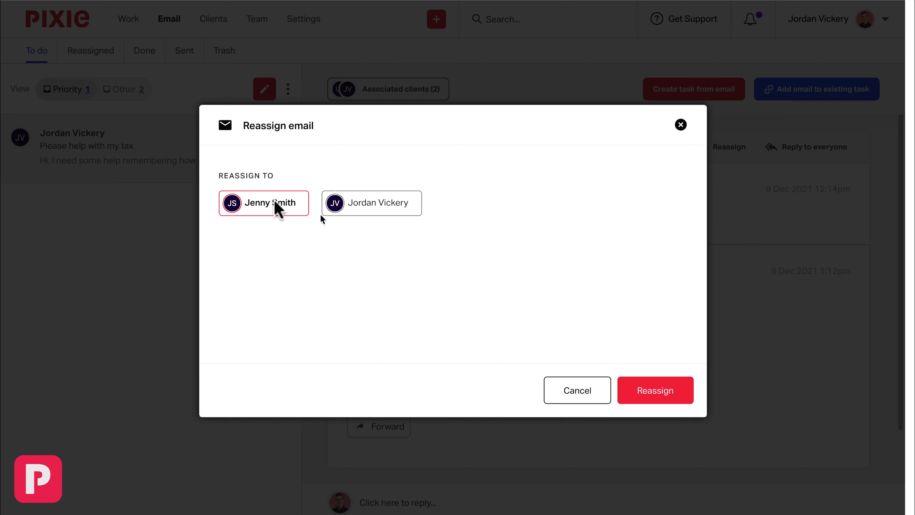
pyautogui.click(645, 401)
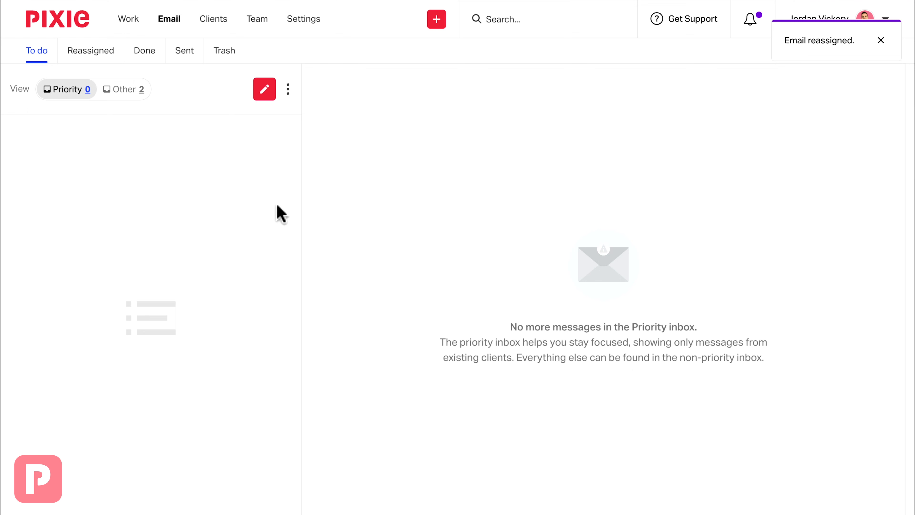
# - Open "Please help with my tax" among the reassigned emails and reassign it back to the signed-in user
pyautogui.click(95, 61)
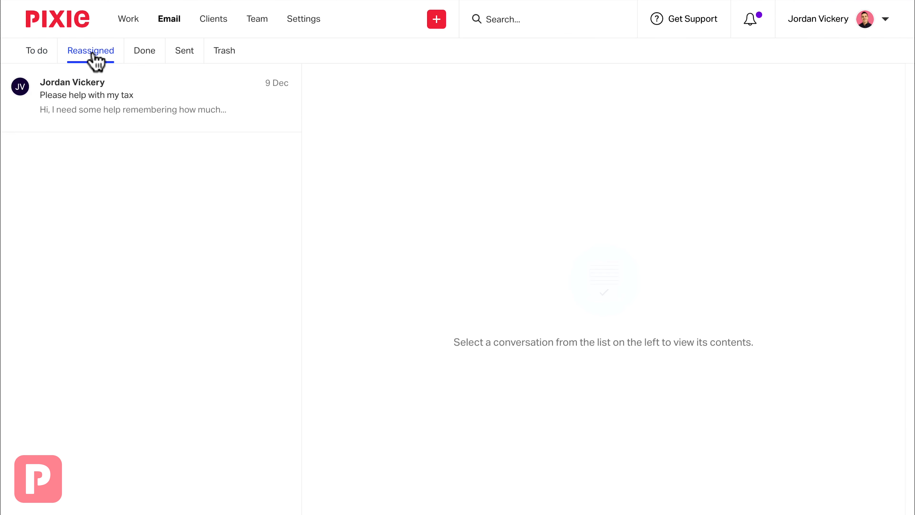
pyautogui.click(159, 97)
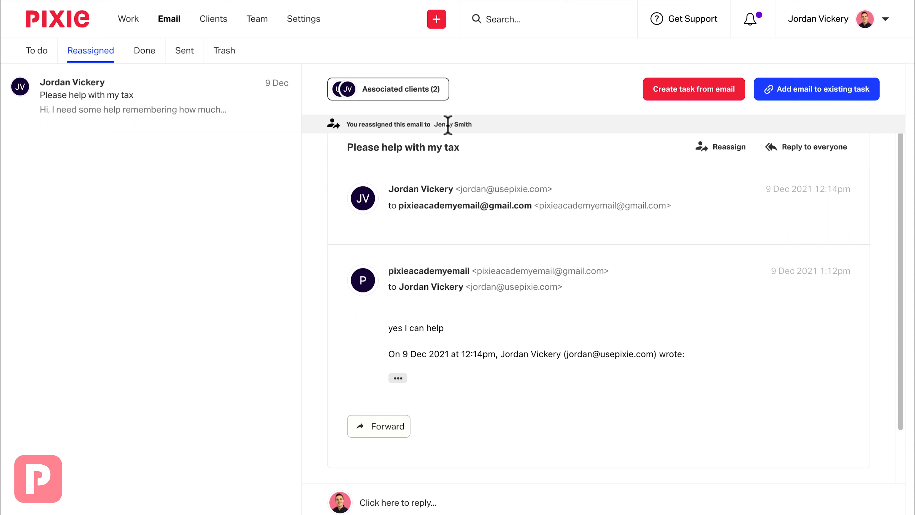
pyautogui.click(709, 148)
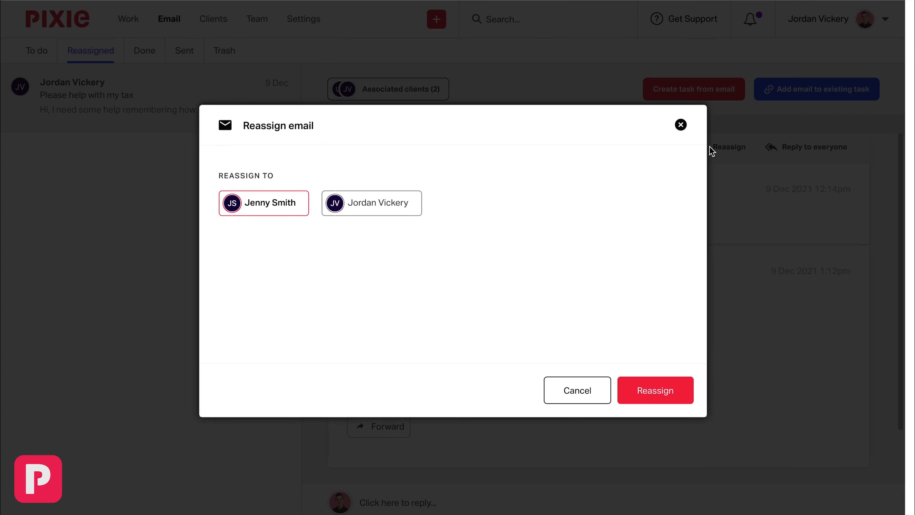
pyautogui.click(378, 199)
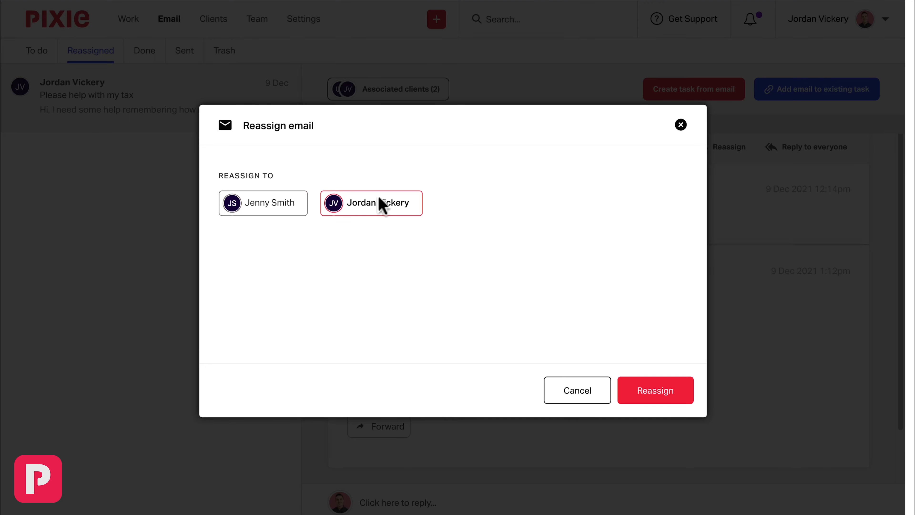
pyautogui.click(650, 397)
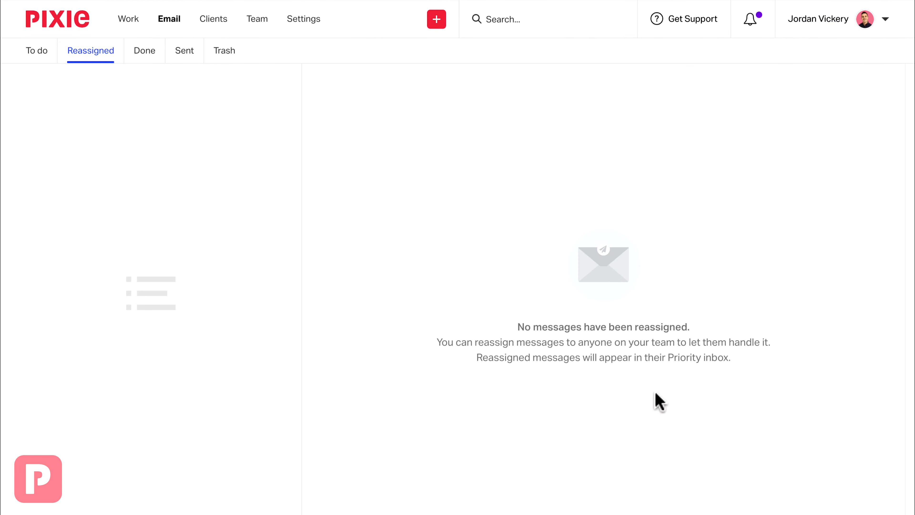
# - Create a task from the "Please help with my tax" email in the To do inbox
pyautogui.click(34, 51)
pyautogui.click(100, 155)
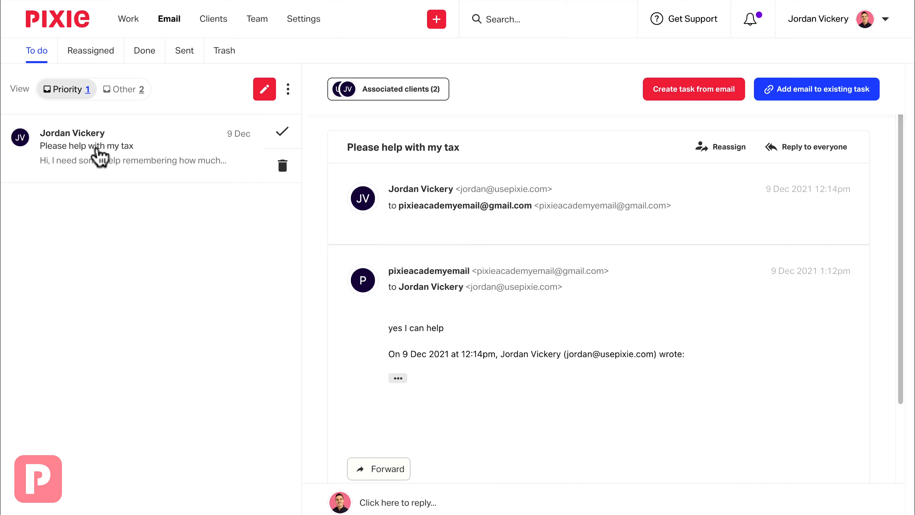
pyautogui.click(686, 101)
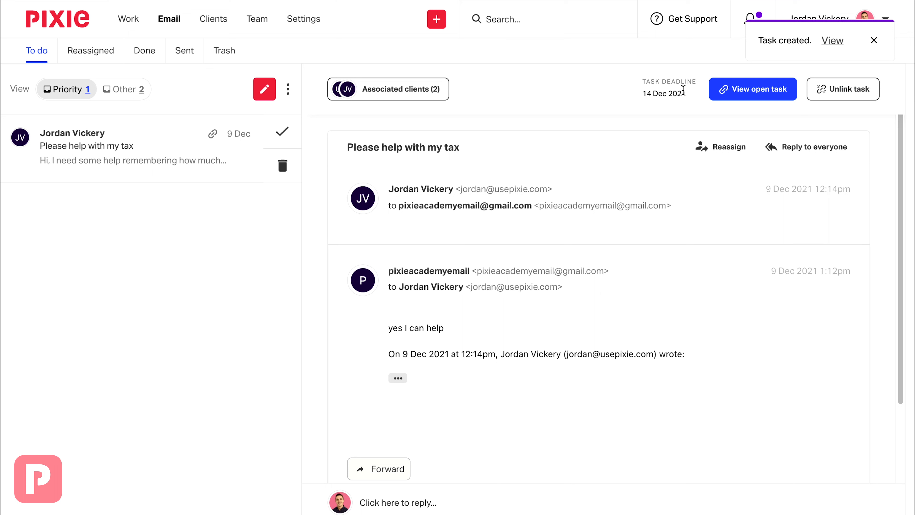
# - Open the task linked to the email and set its due date to 17 Dec 2021
pyautogui.click(727, 93)
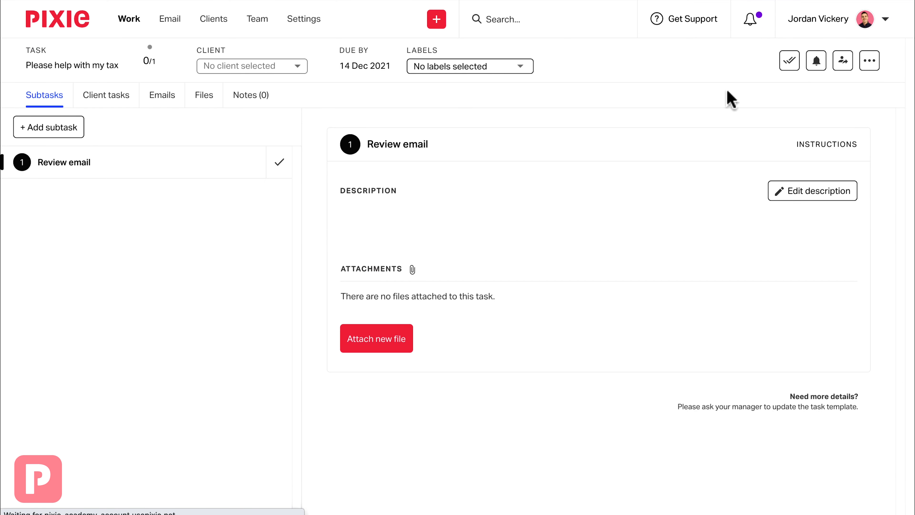
pyautogui.click(365, 68)
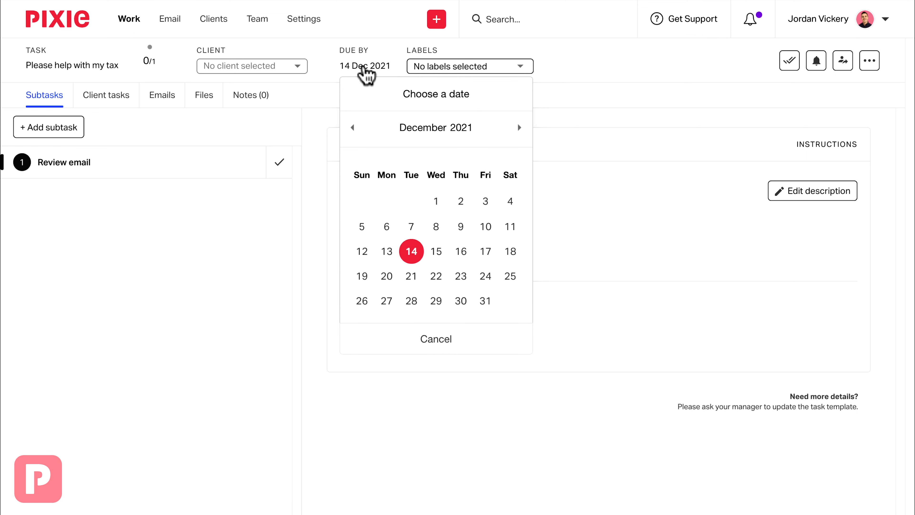
pyautogui.click(482, 250)
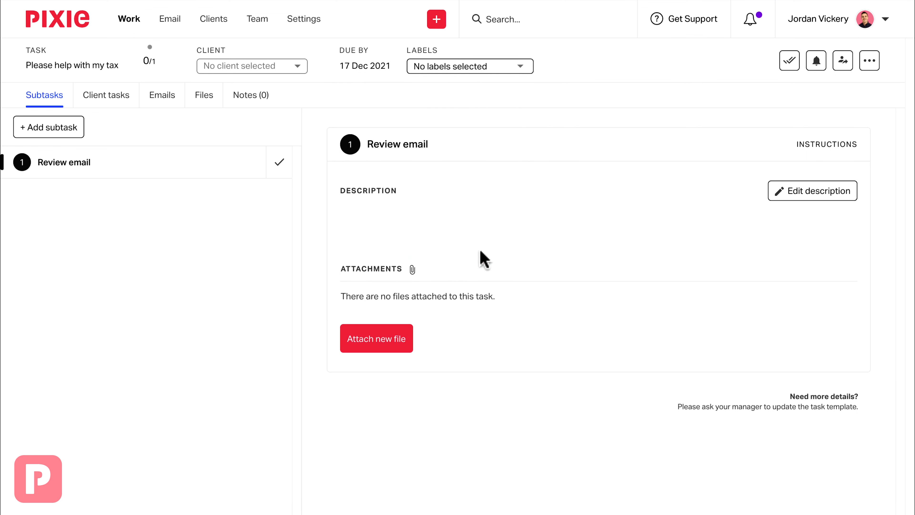
# - Add a subtask named "Next step" to the "Please help with my tax" task
pyautogui.click(51, 130)
pyautogui.write('Next step')
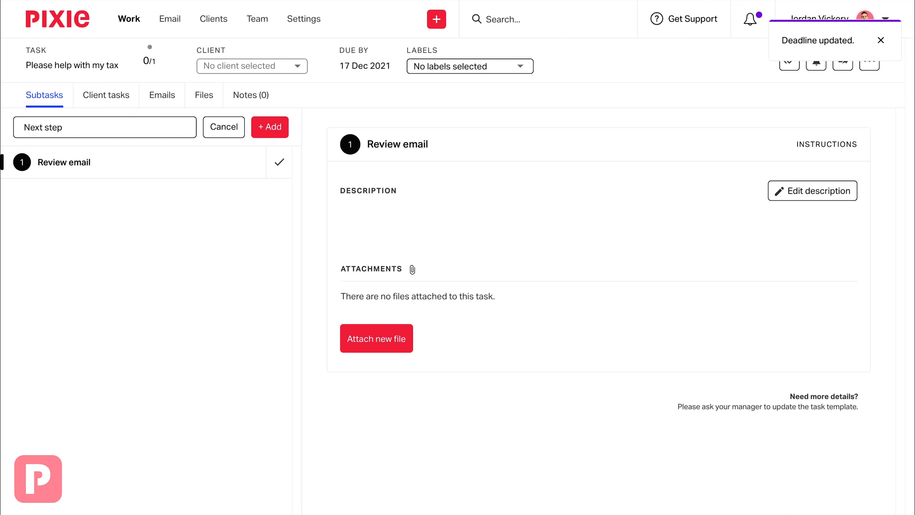
pyautogui.click(262, 136)
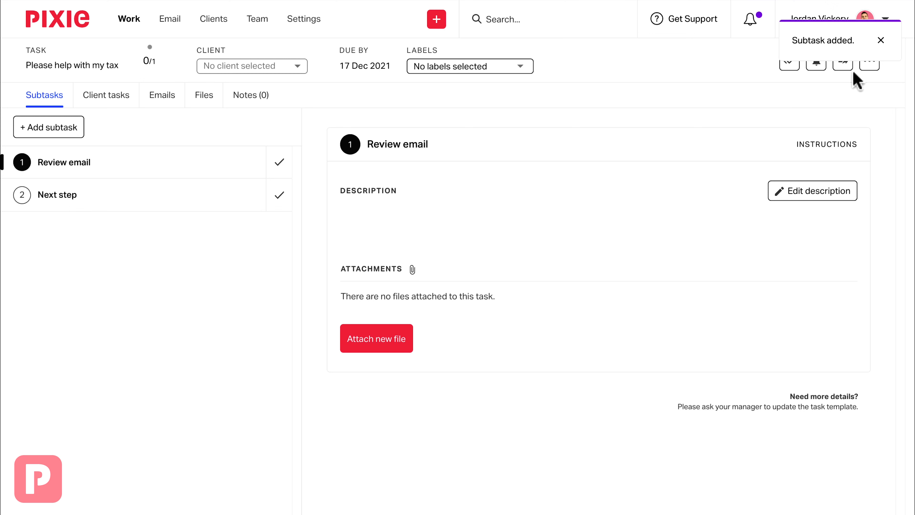
# - Look through the existing task templates that can be applied to this task, without applying one
pyautogui.click(869, 66)
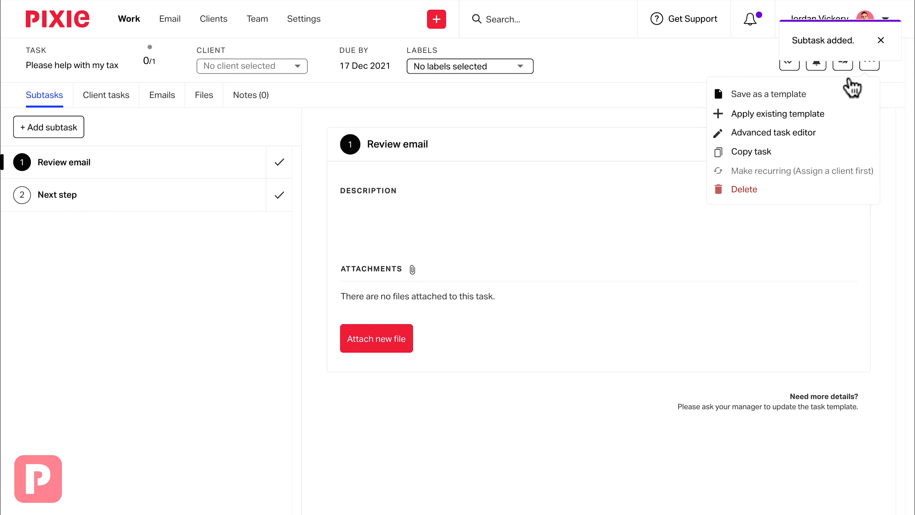
pyautogui.click(777, 115)
pyautogui.scroll(-5, 516, 218)
pyautogui.scroll(5, 516, 218)
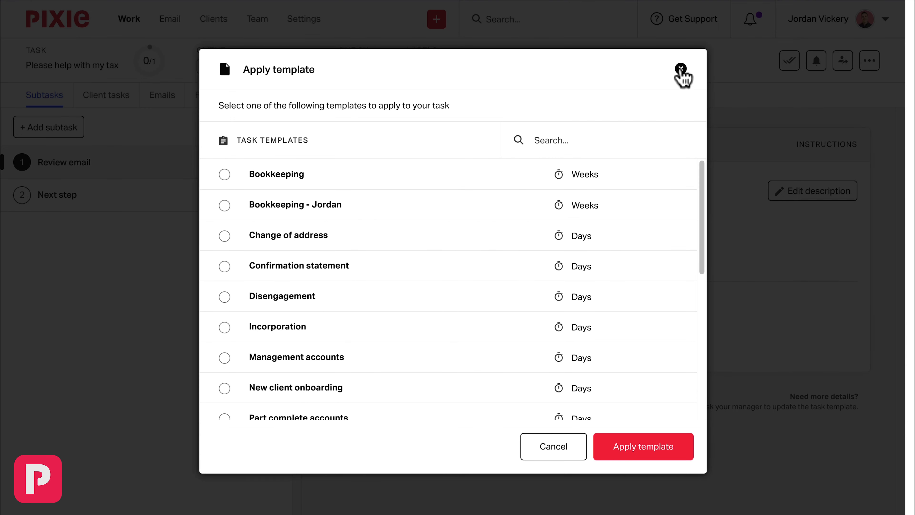
pyautogui.click(680, 69)
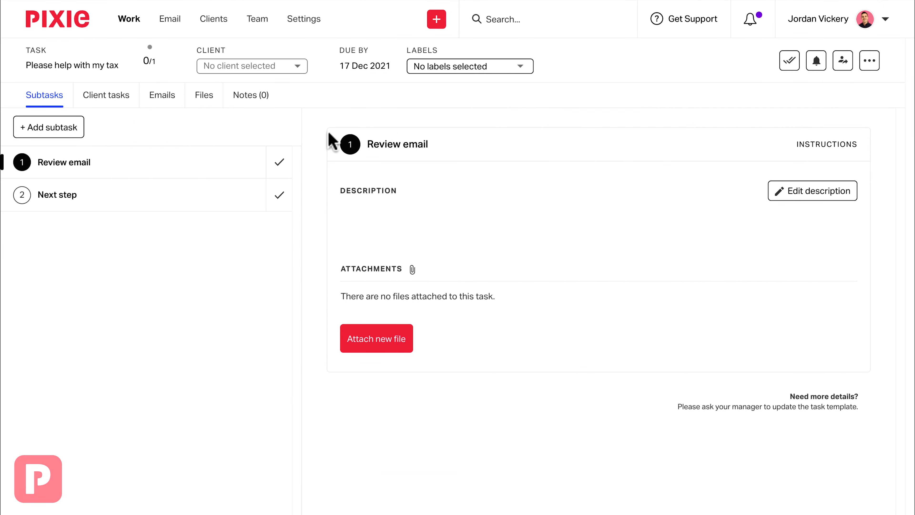
# - Check the emails linked to the task and list the to-do work due this week
pyautogui.click(160, 101)
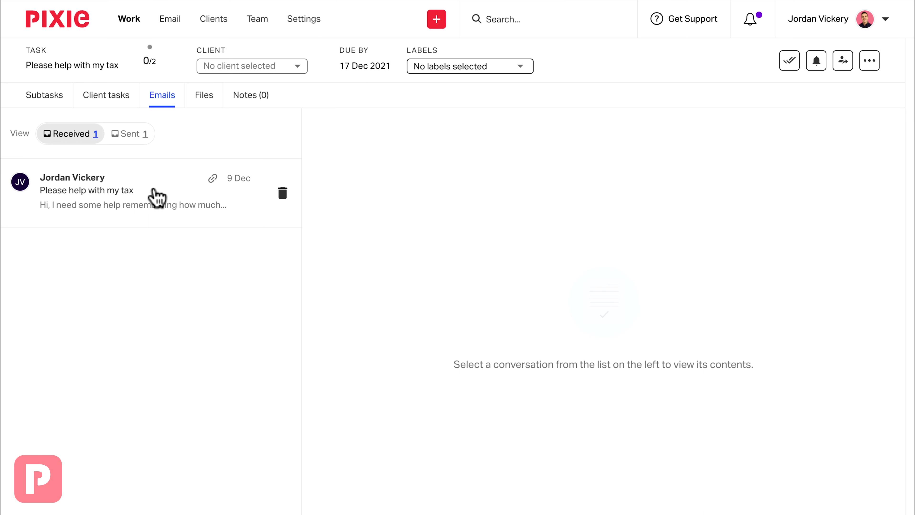
pyautogui.click(132, 28)
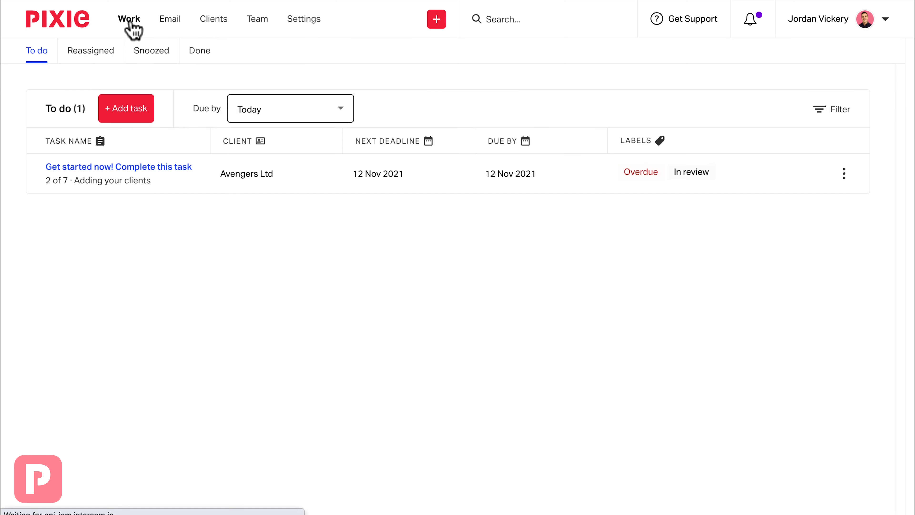
pyautogui.click(268, 115)
pyautogui.click(254, 188)
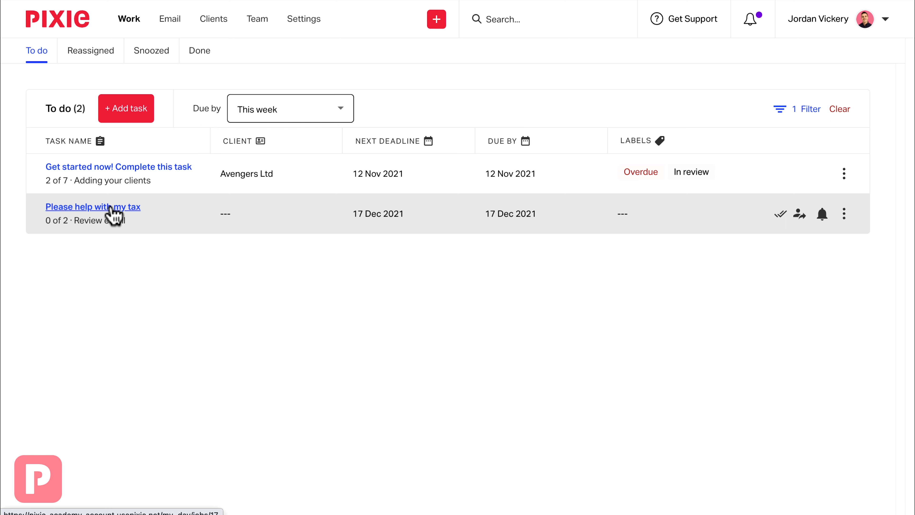
# - Open the "Please help with my tax" email in the priority inbox and unlink it from its task
pyautogui.click(171, 22)
pyautogui.click(172, 147)
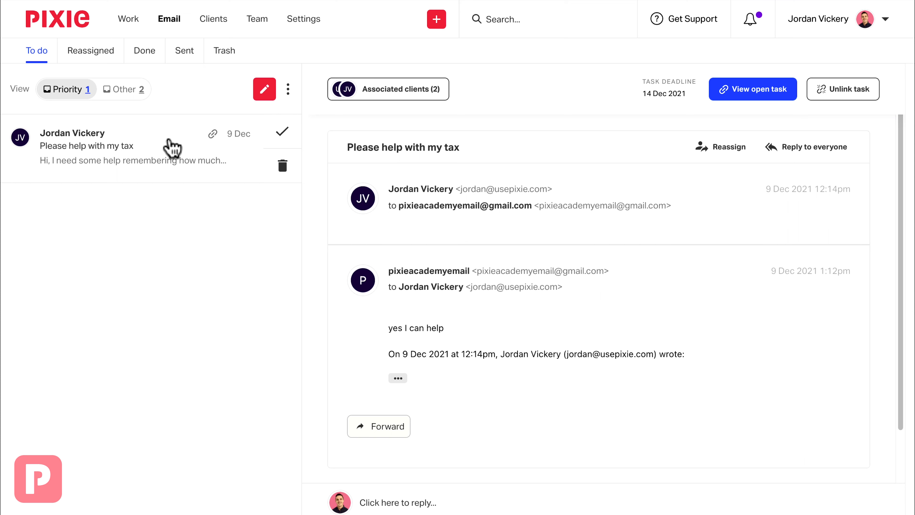
pyautogui.click(843, 90)
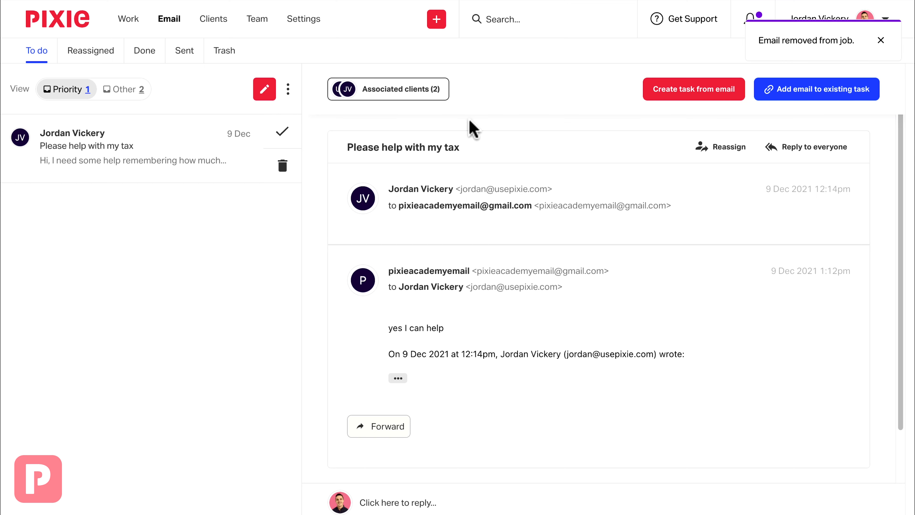
# - Link the email to the existing "Please help with my tax" task due 17 Dec 2021 and open that task
pyautogui.click(825, 93)
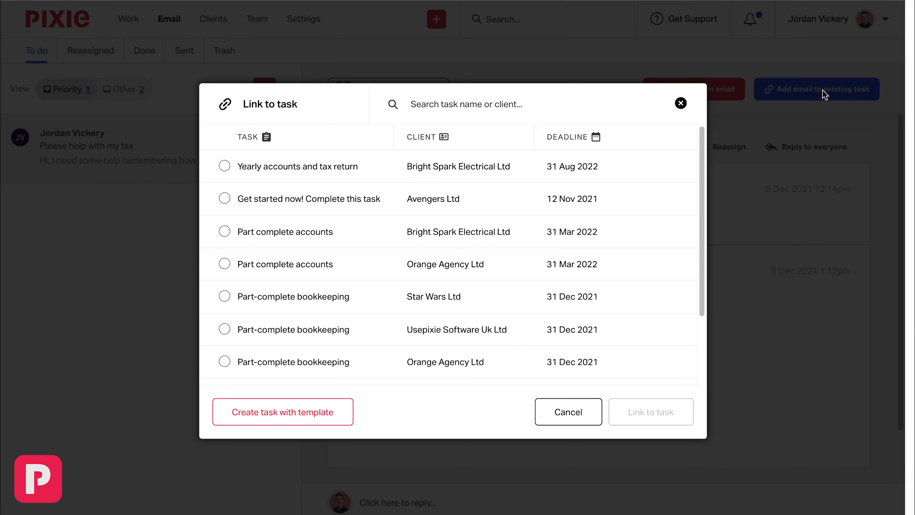
pyautogui.scroll(-3, 360, 199)
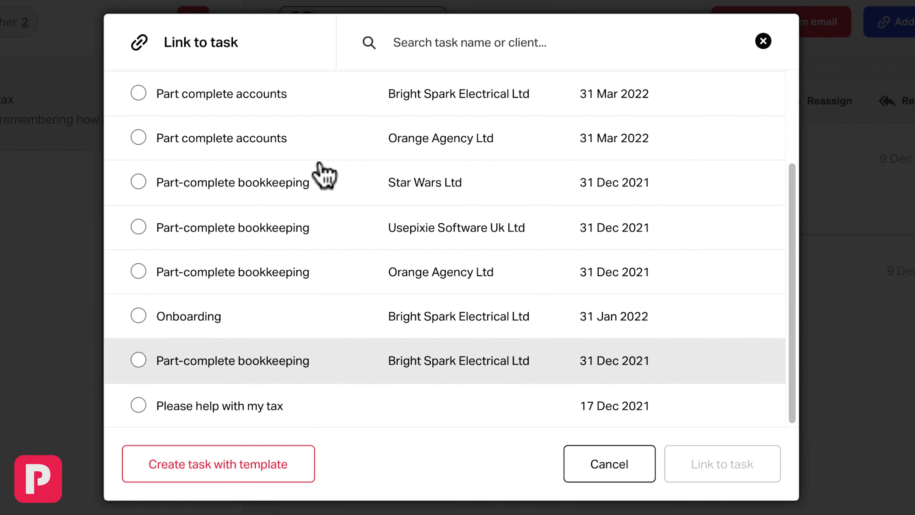
pyautogui.click(211, 406)
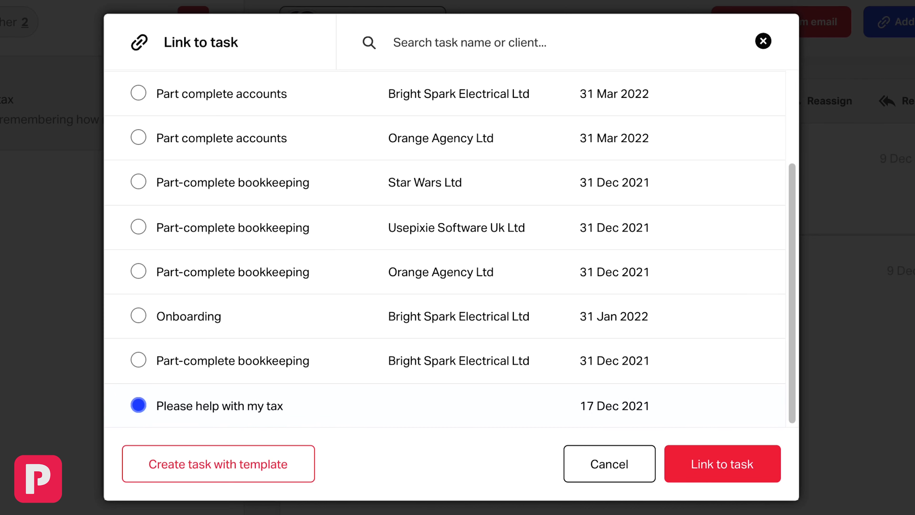
pyautogui.click(722, 463)
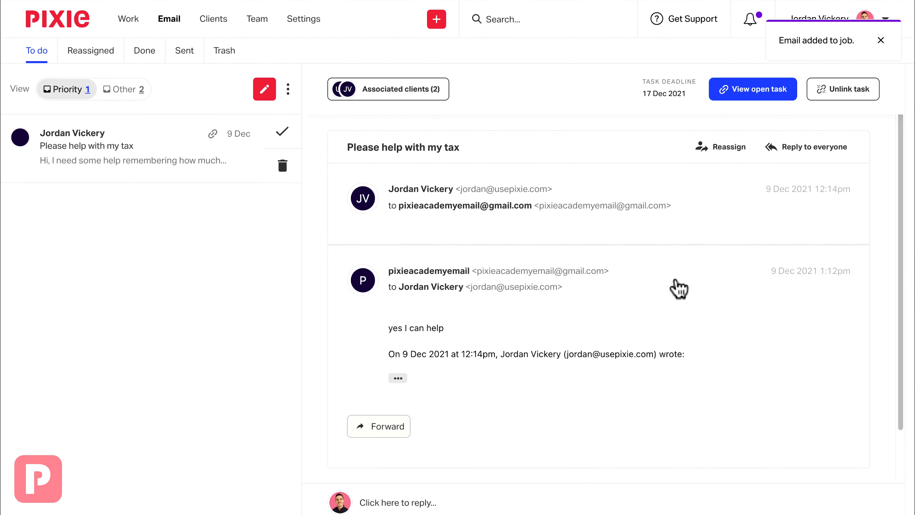
pyautogui.click(734, 92)
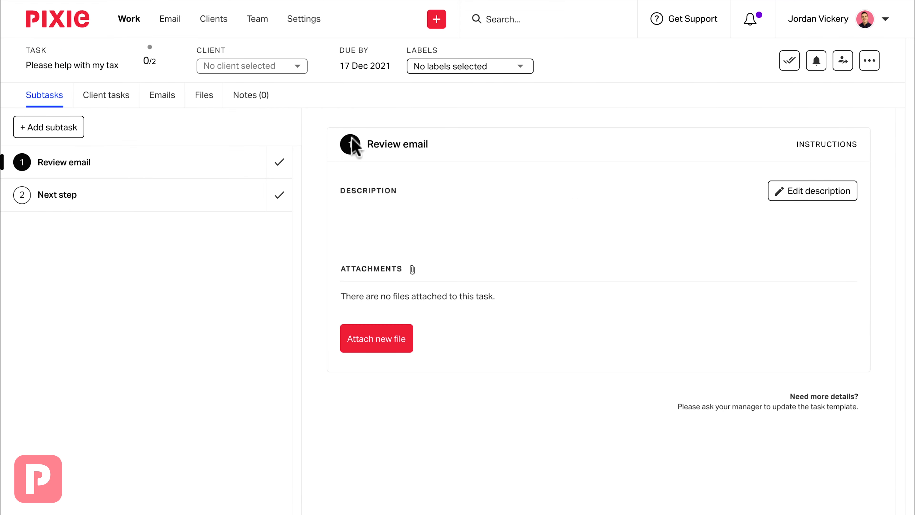